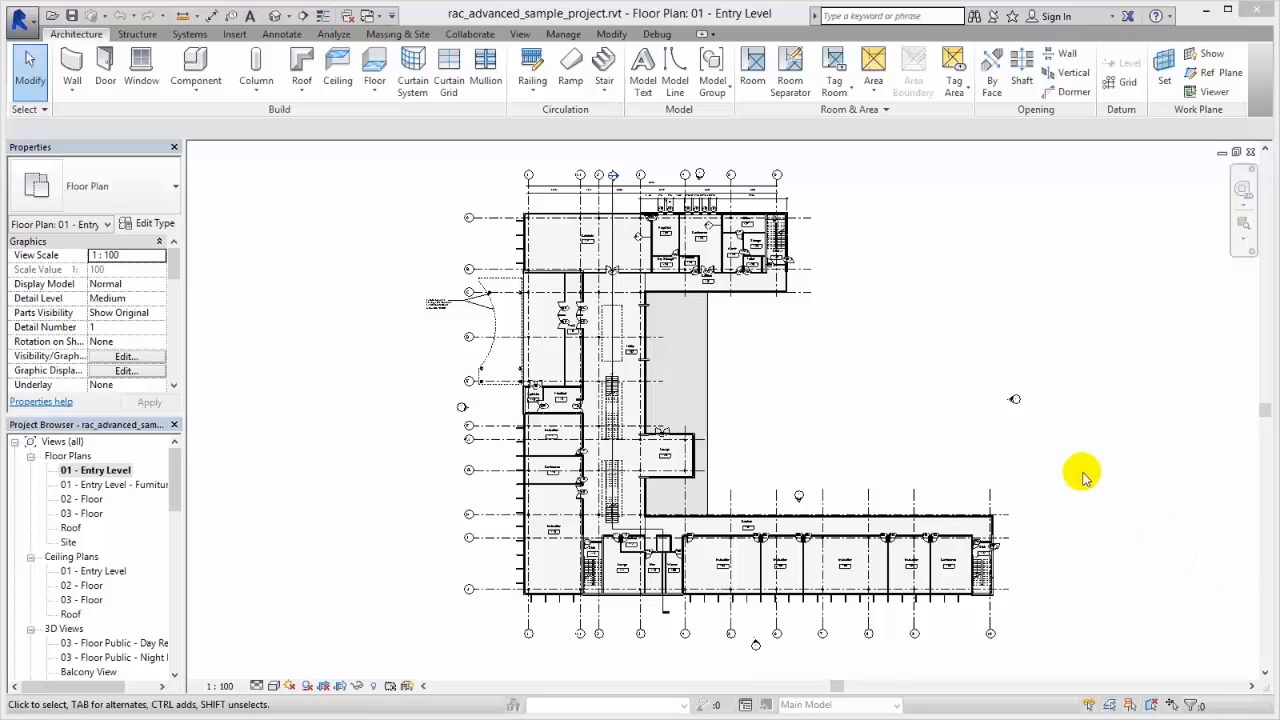
Switch the ribbon to the Collaborate commands.
{"action": "left_click", "coordinate": [470, 34]}
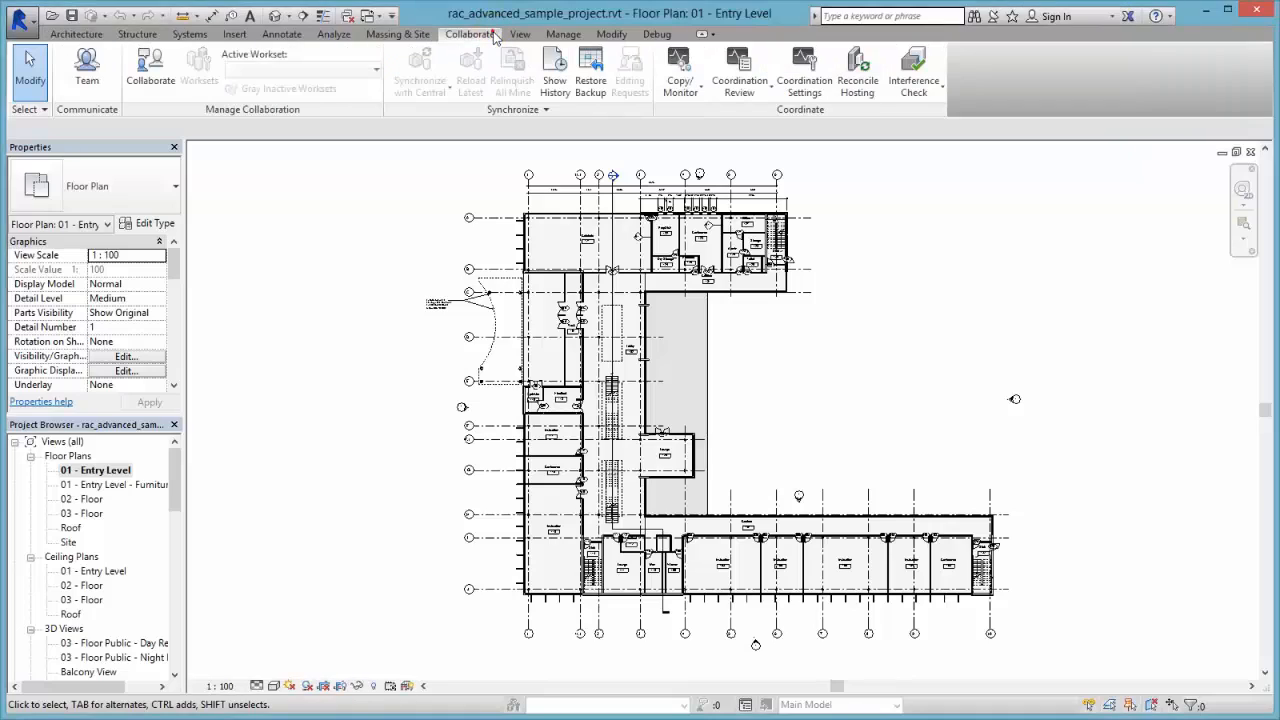
Start Collaborate and choose 'Collaborate using Autodesk 360' instead of the local network.
{"action": "left_click", "coordinate": [165, 72]}
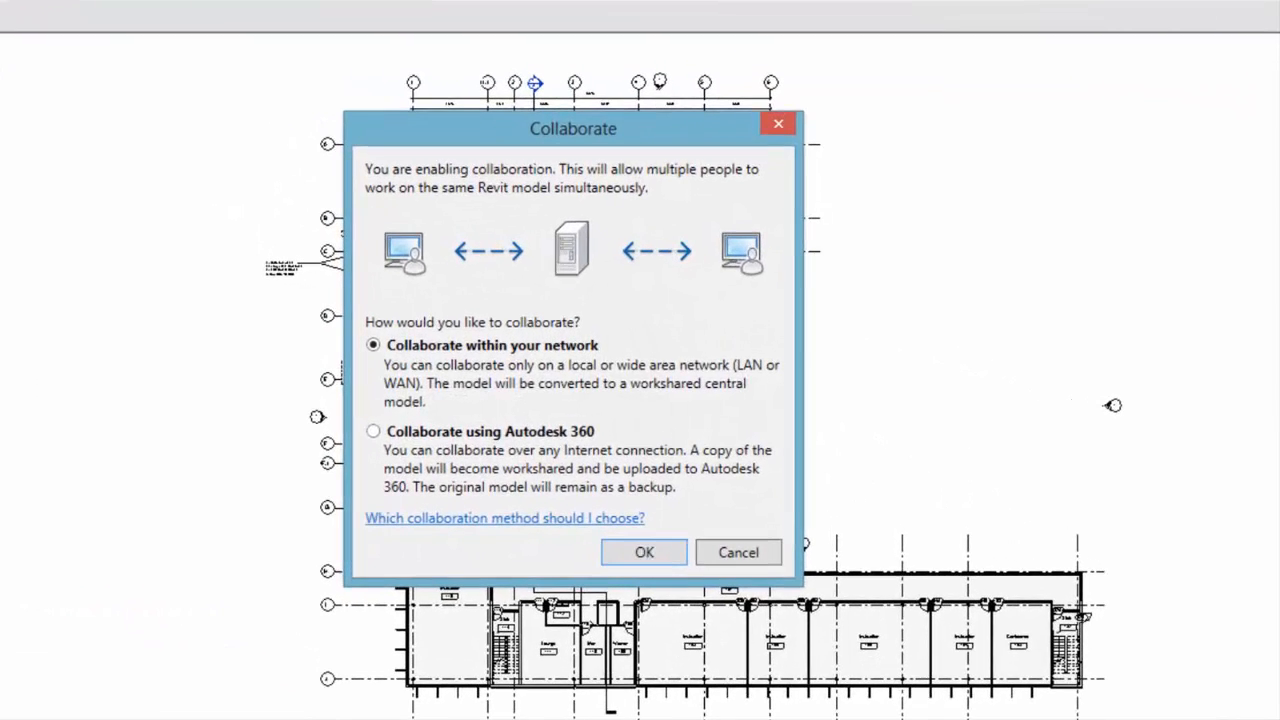
{"action": "left_click", "coordinate": [373, 432]}
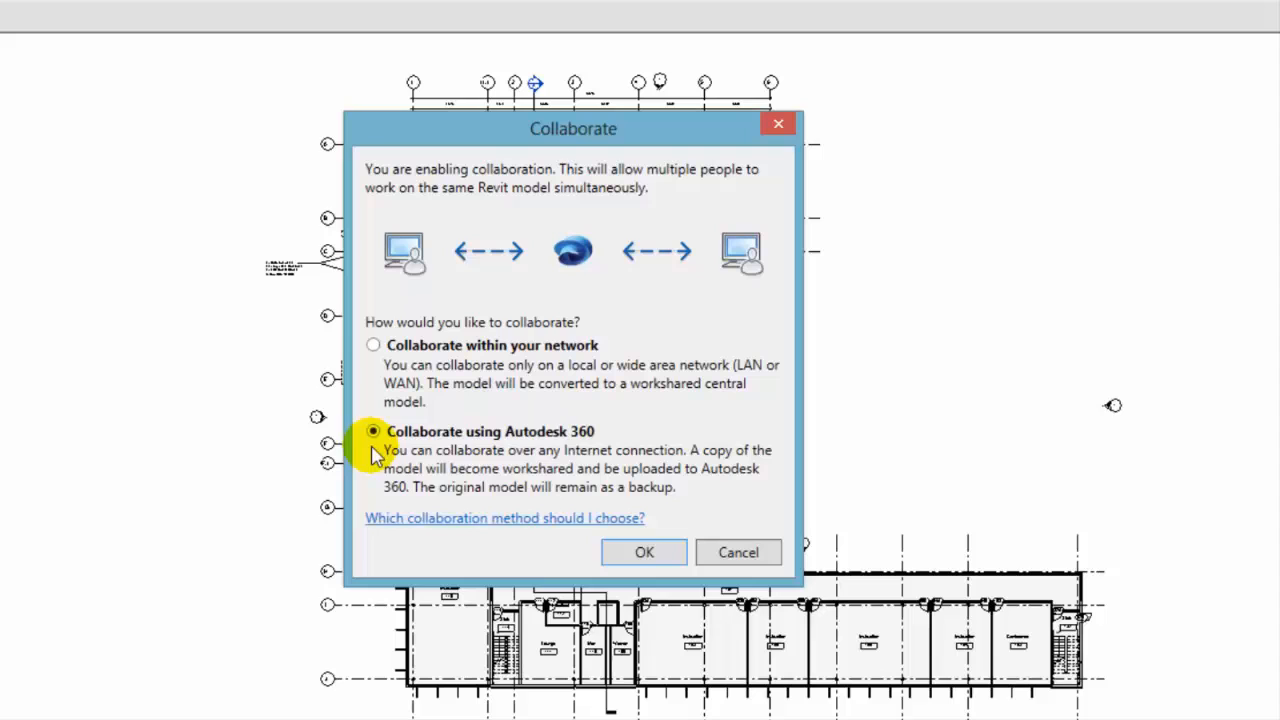
{"action": "left_click", "coordinate": [620, 556]}
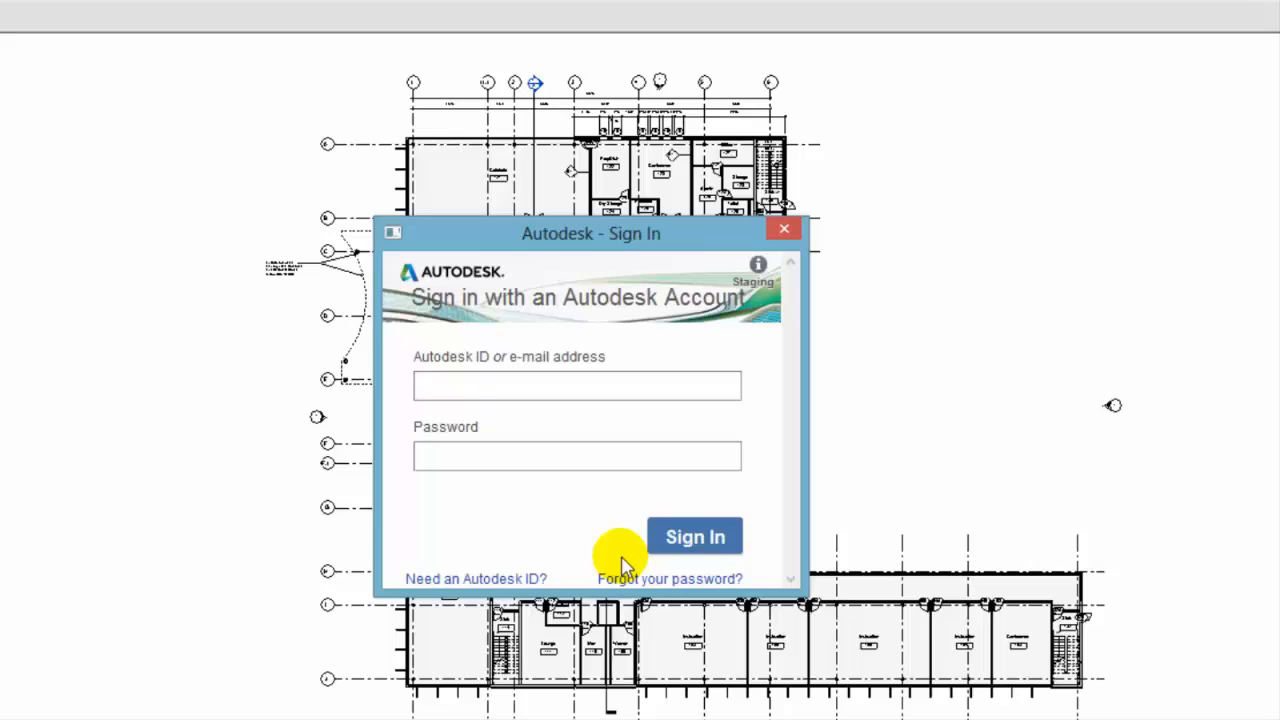
{"action": "type", "text": "Skyscr"}
{"action": "type", "text": "aper01"}
Sign in to the Autodesk account with the entered ID and password.
{"action": "key", "text": "Tab"}
{"action": "type", "text": "**"}
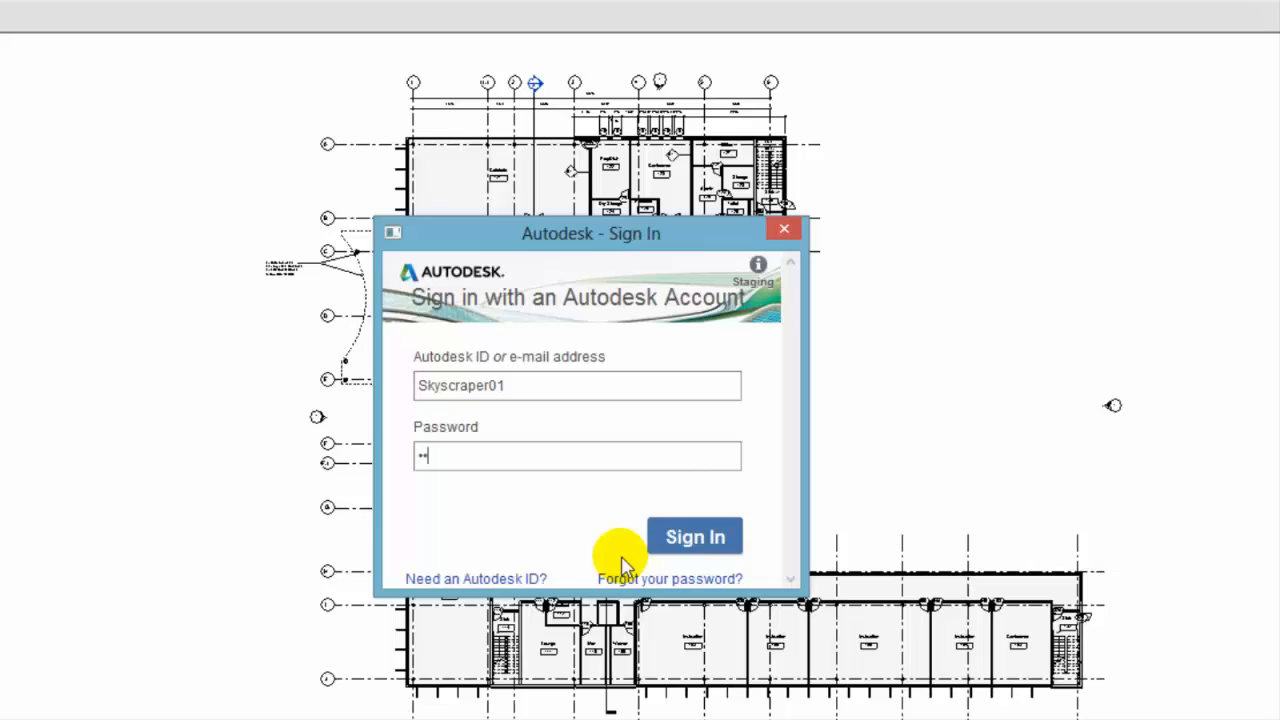
{"action": "type", "text": "*******"}
{"action": "type", "text": "***"}
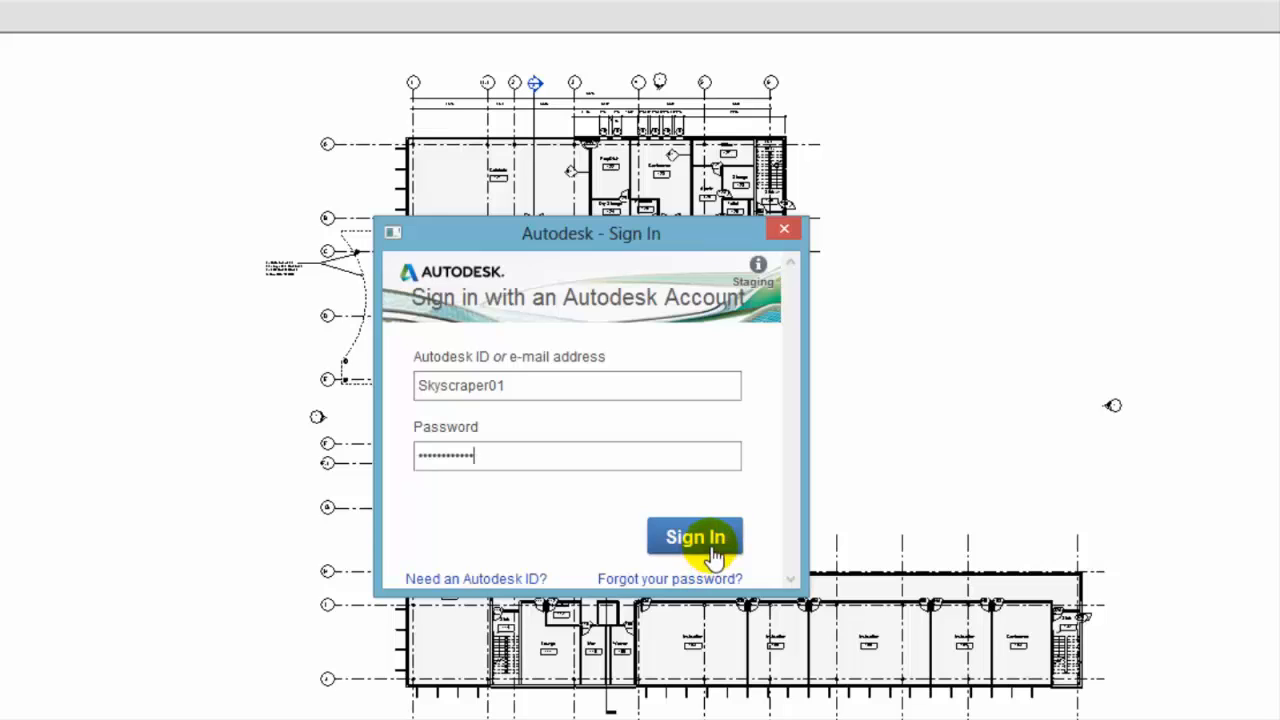
{"action": "left_click", "coordinate": [714, 556]}
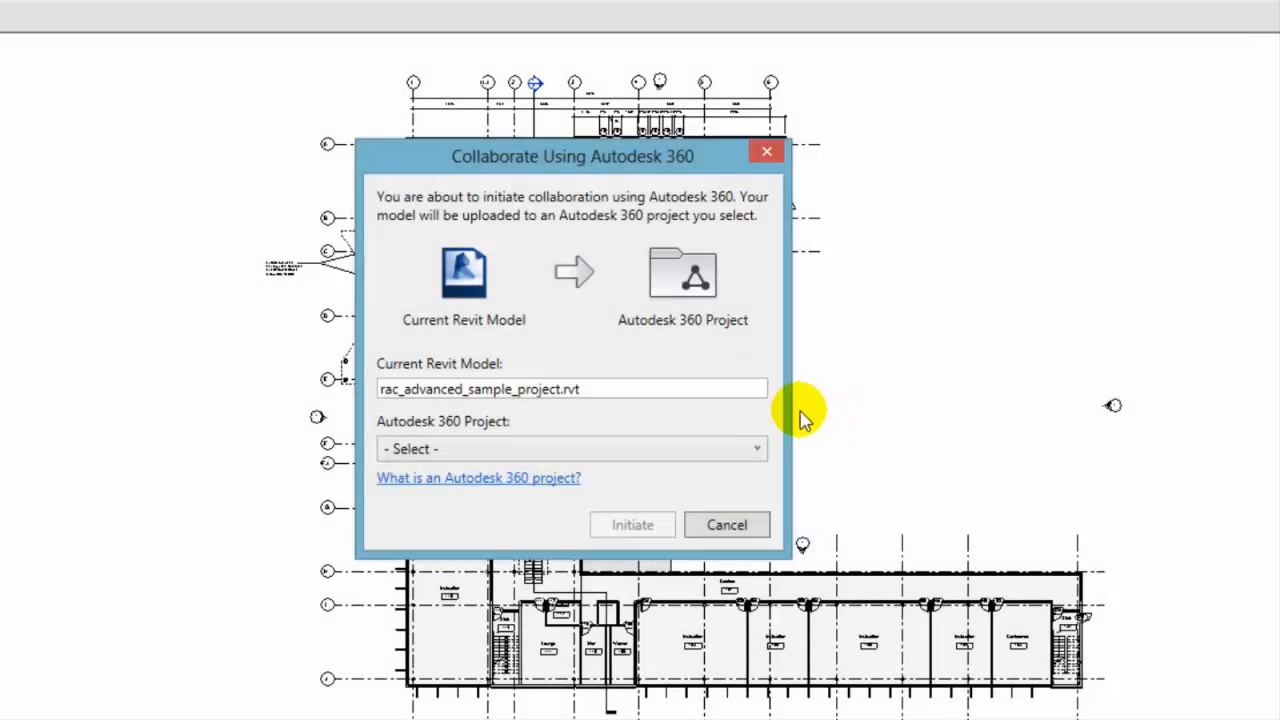
Create a new Autodesk 360 project named CityHospital as the model's destination.
{"action": "left_click", "coordinate": [724, 454]}
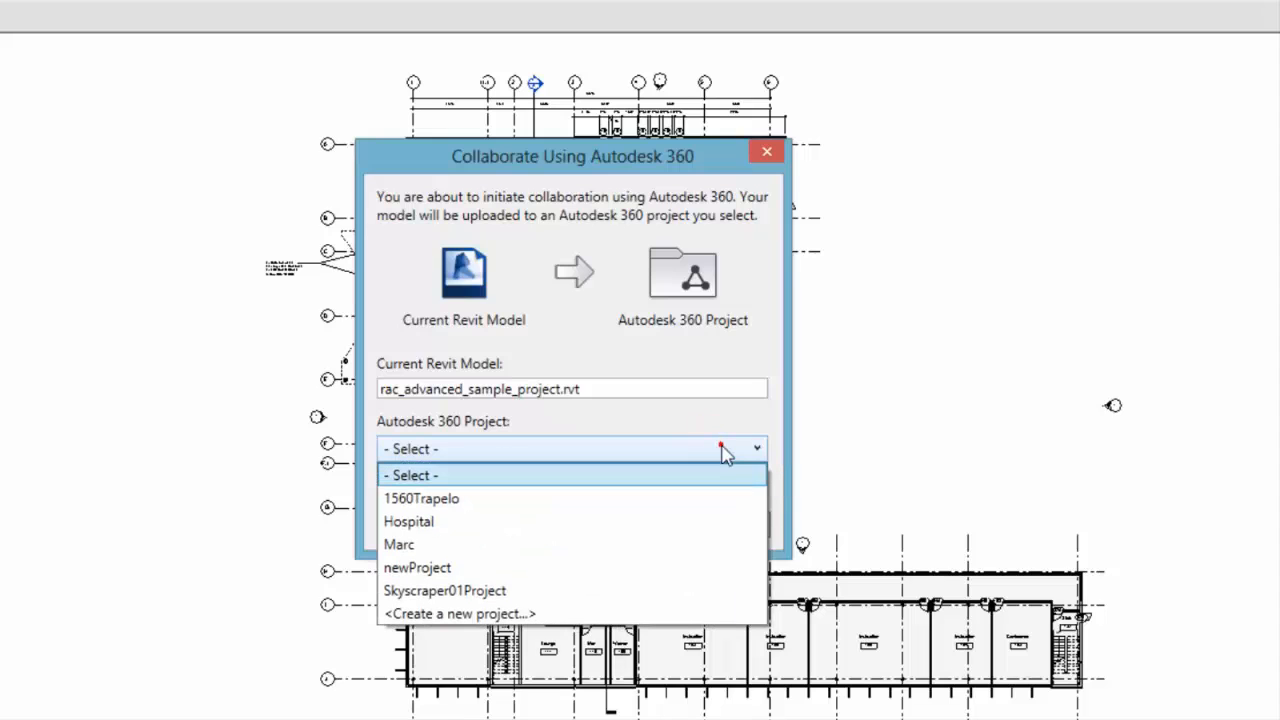
{"action": "left_click", "coordinate": [641, 614]}
{"action": "type", "text": "CityHospital"}
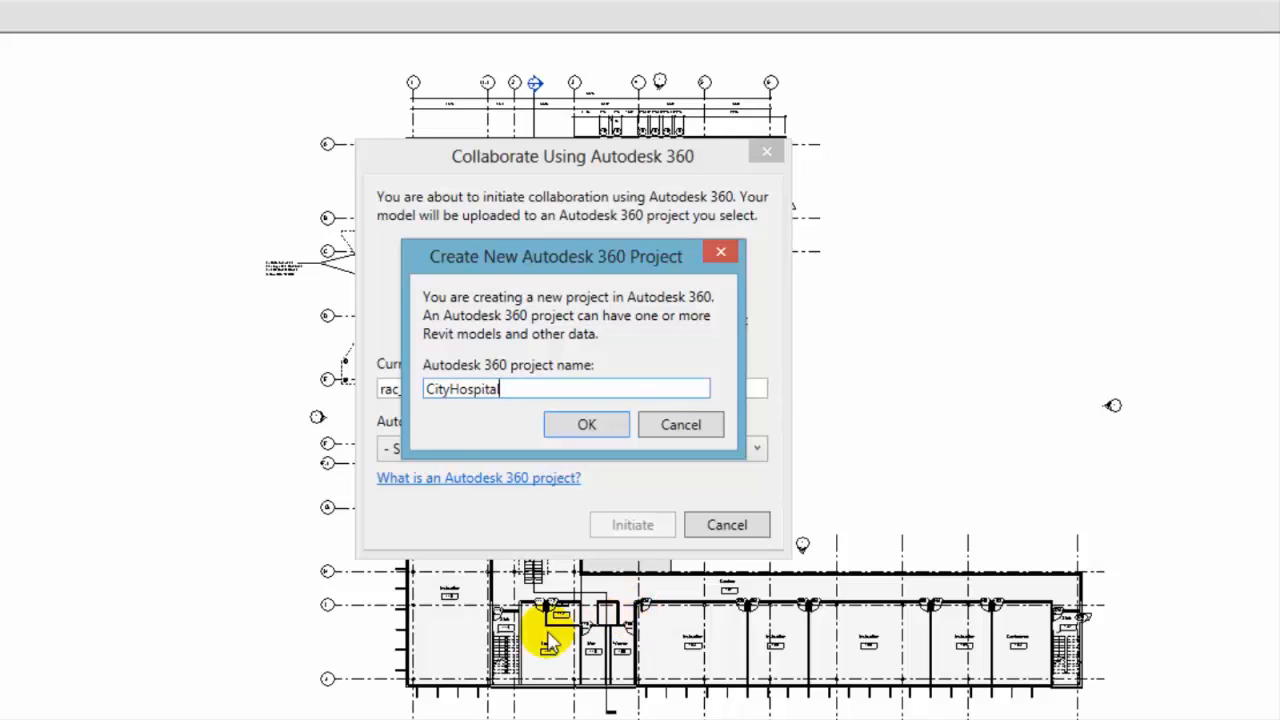
{"action": "left_click", "coordinate": [582, 428]}
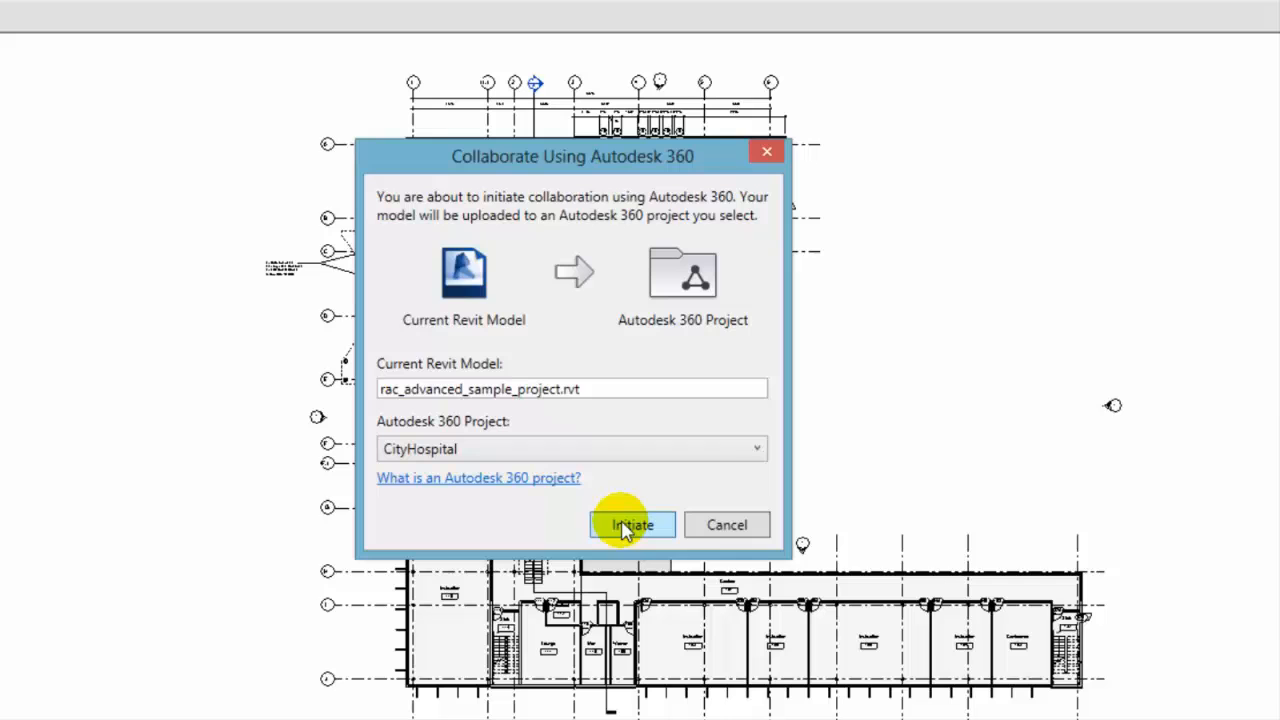
Initiate the upload into CityHospital and dismiss the success message once worksharing completes.
{"action": "left_click", "coordinate": [628, 527]}
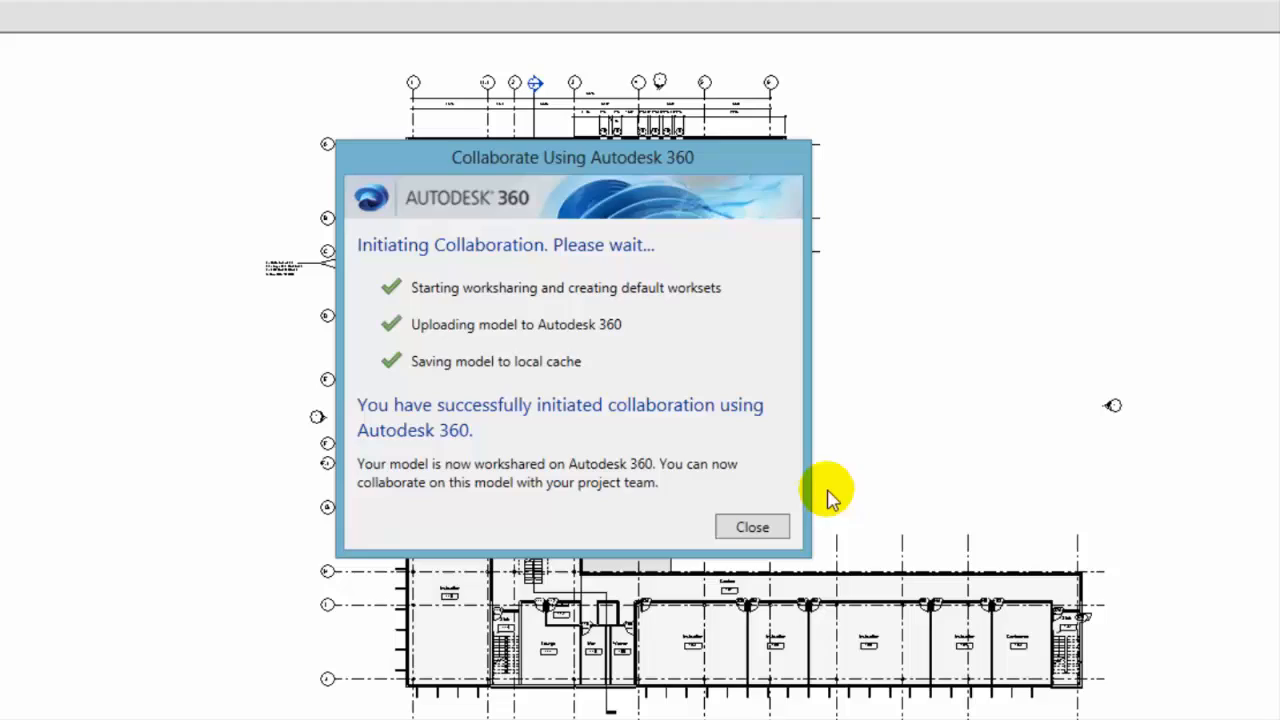
{"action": "left_click", "coordinate": [750, 528]}
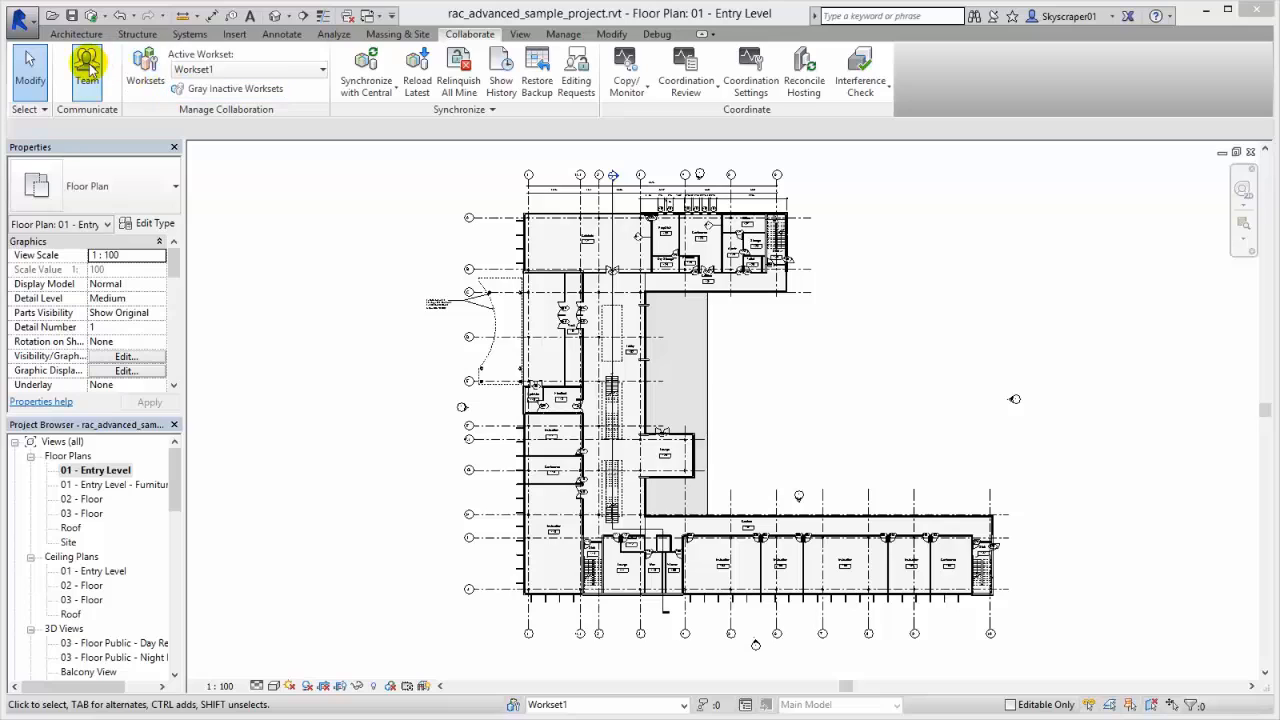
Show the Team communication panel listing CityHospital and its online member.
{"action": "left_click", "coordinate": [88, 66]}
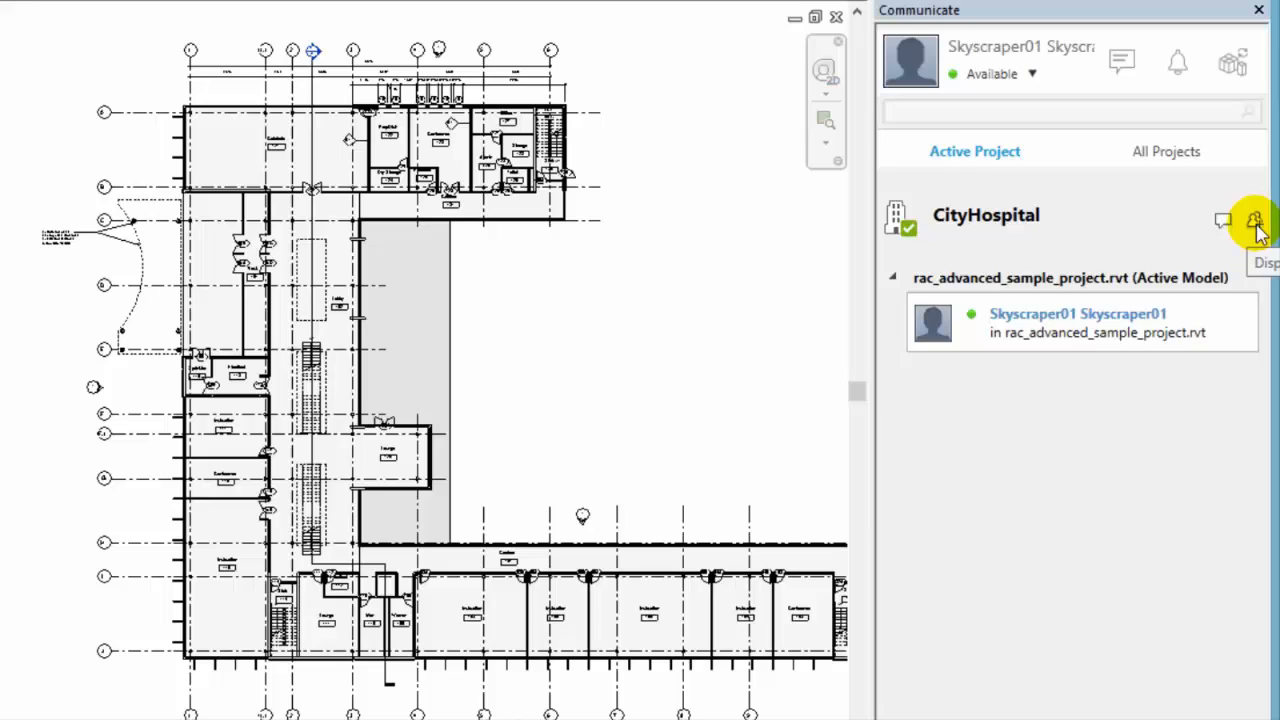
{"action": "left_click", "coordinate": [1256, 222]}
{"action": "type", "text": "willi"}
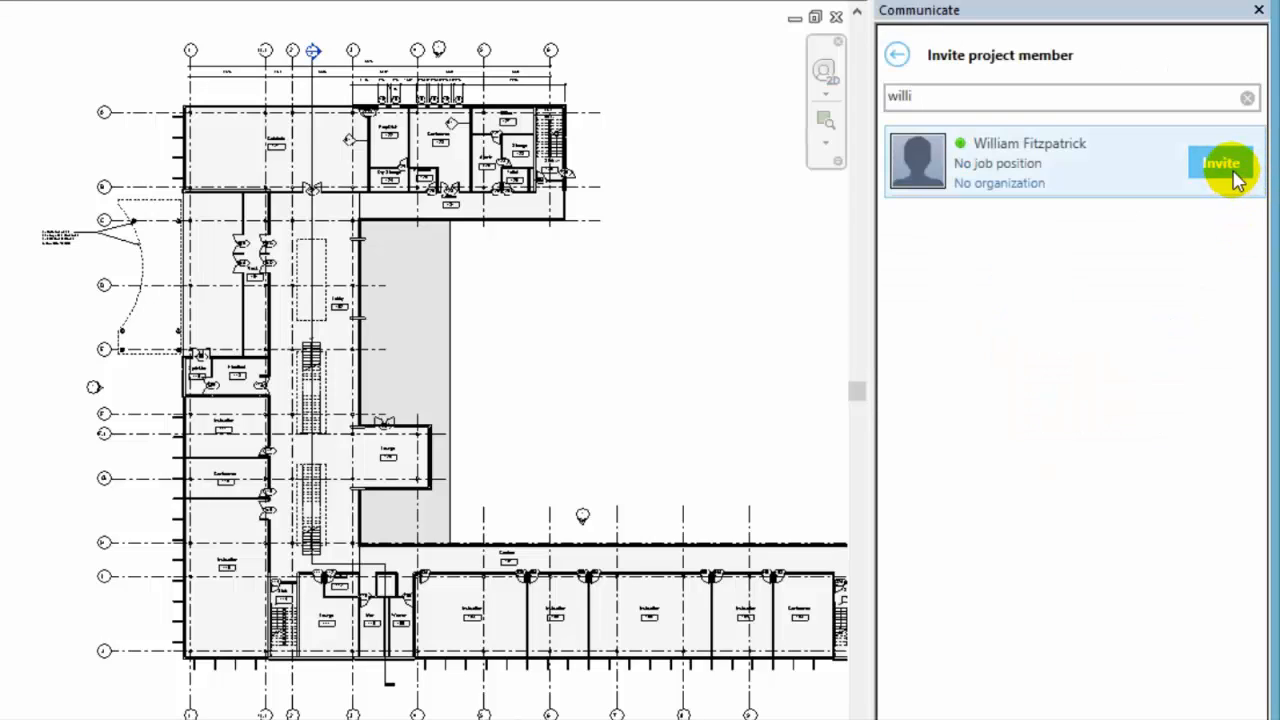
{"action": "left_click", "coordinate": [1236, 175]}
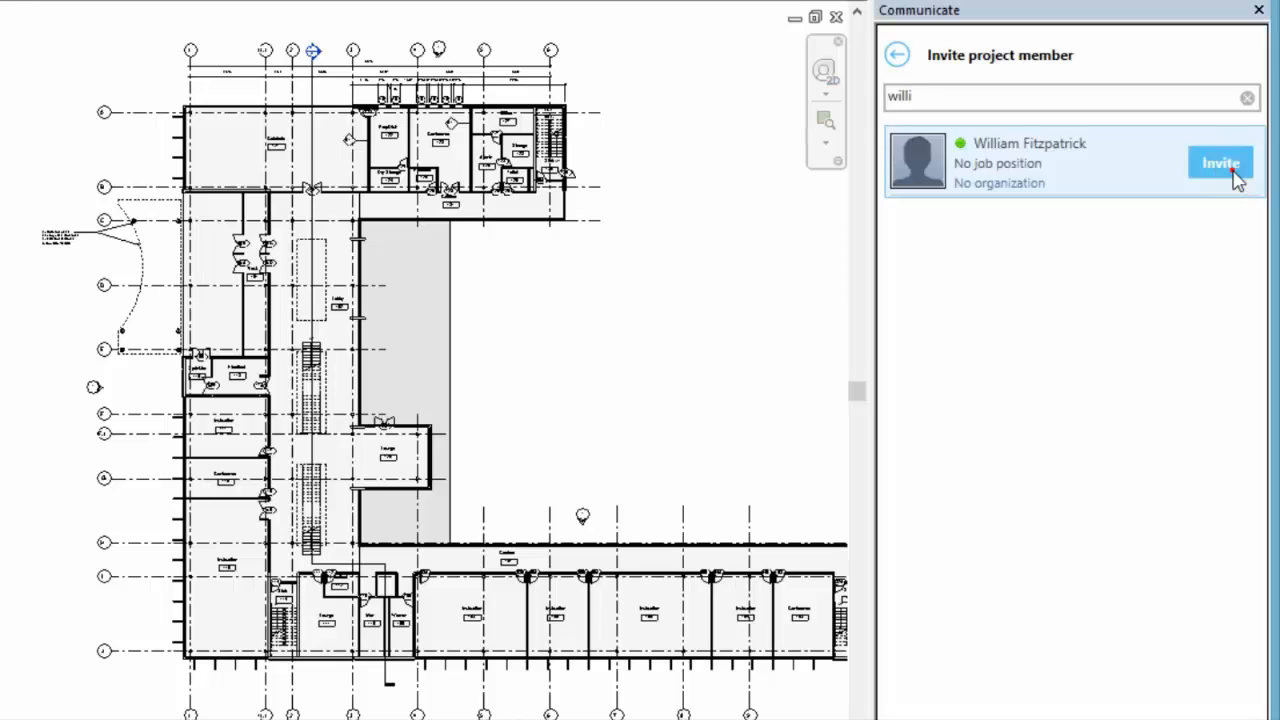